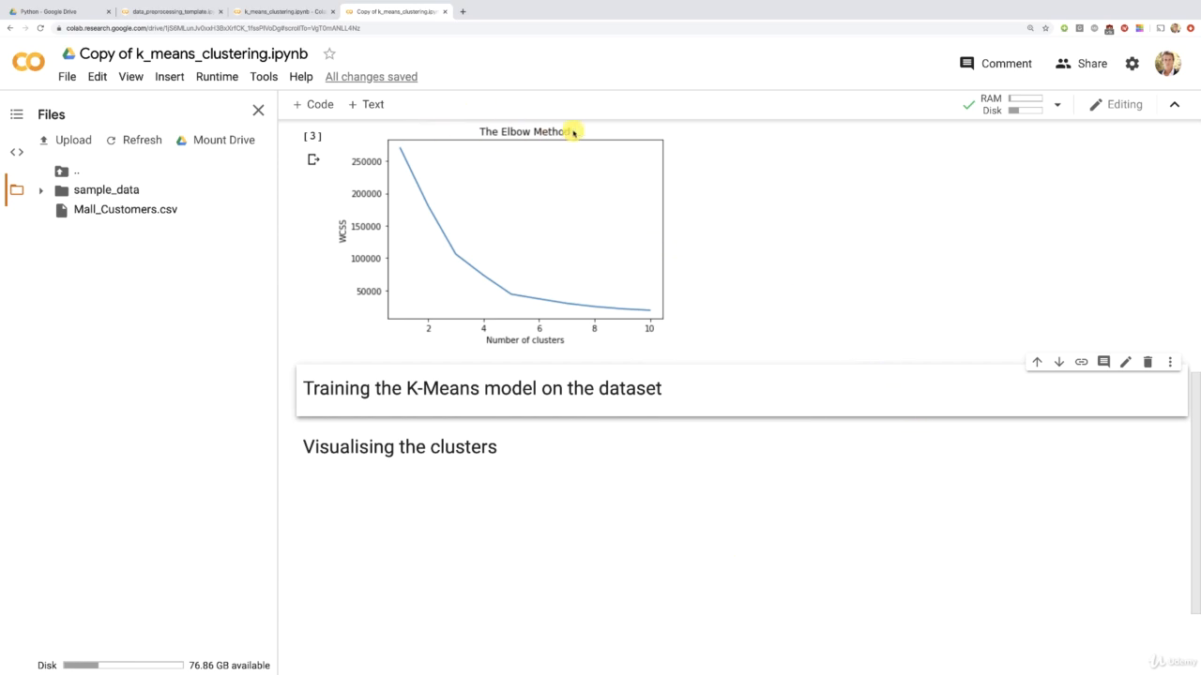
scroll(288, 197, up, 5)
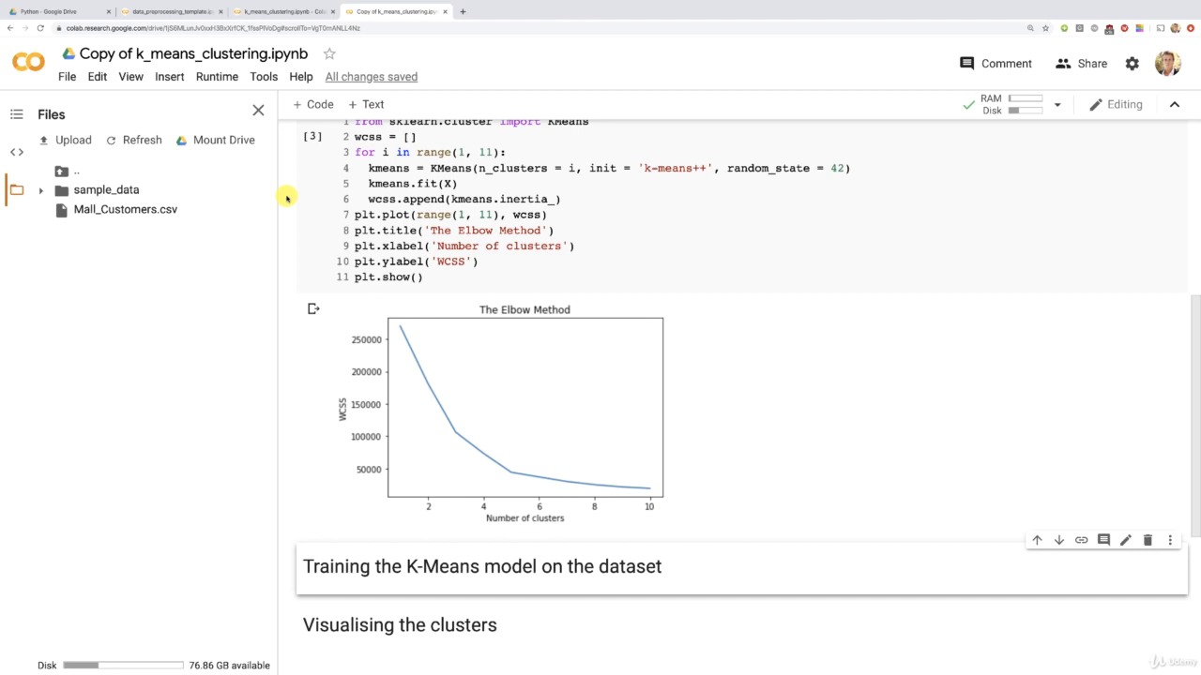
scroll(288, 198, up, 3)
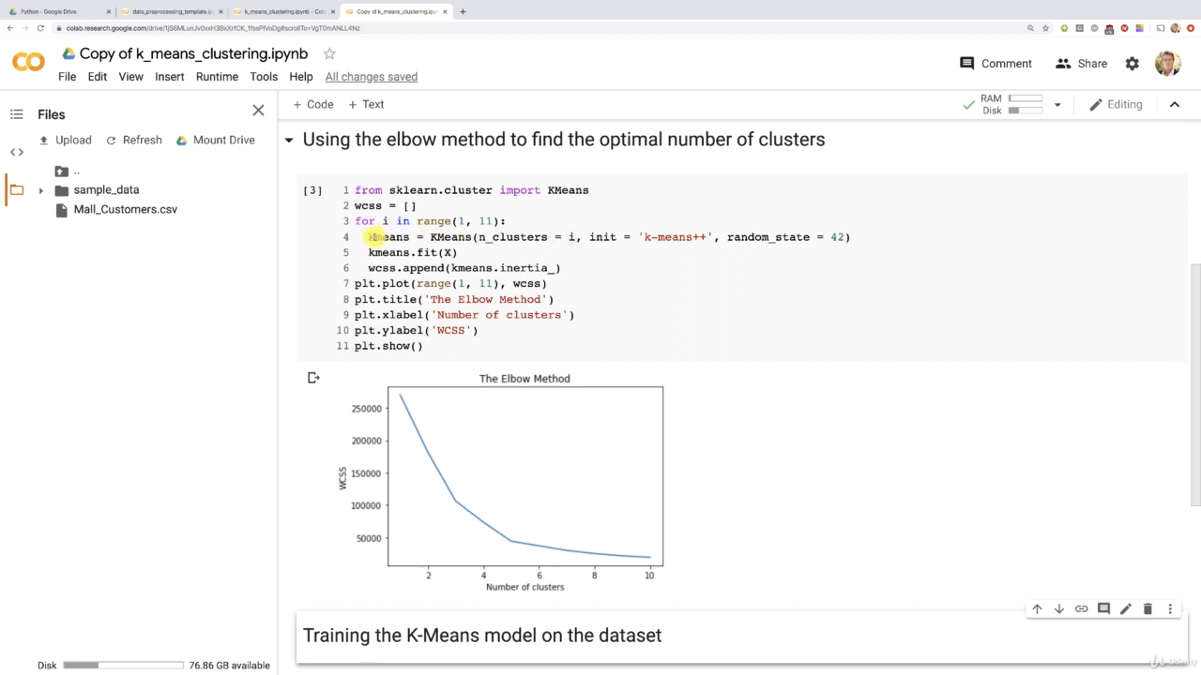
Copy the KMeans creation and fit lines from the elbow method cell.
click(610, 280)
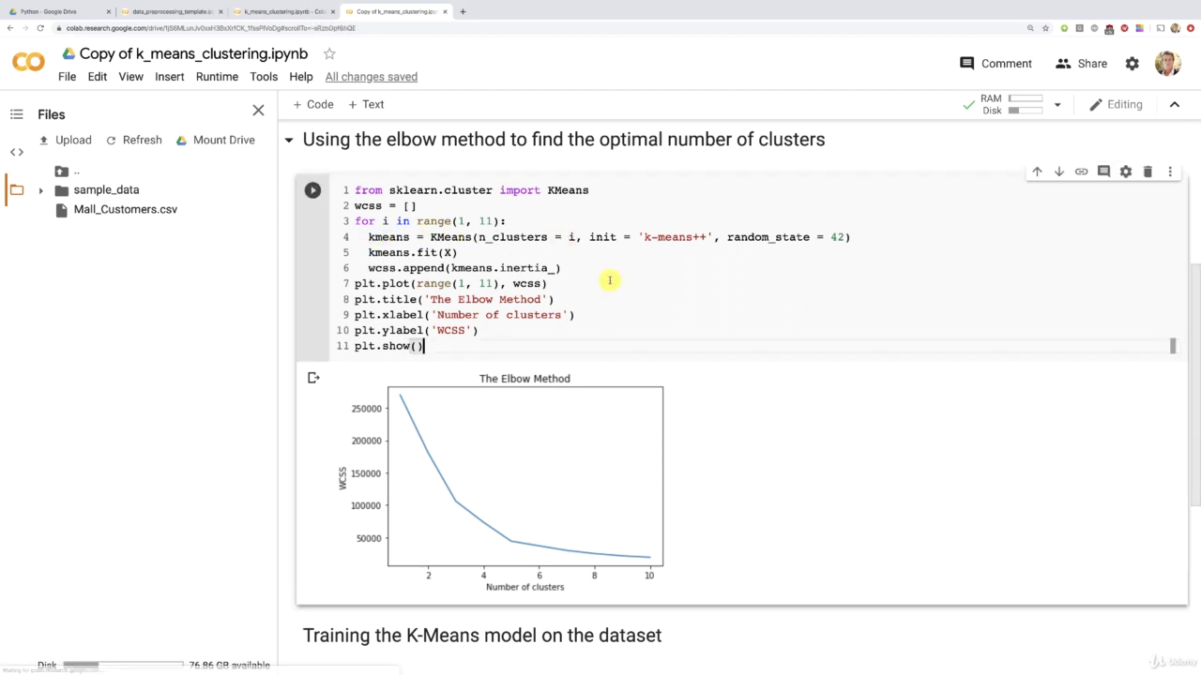
click(370, 237)
key(shift+End)
key(shift+Down)
key(ctrl+c)
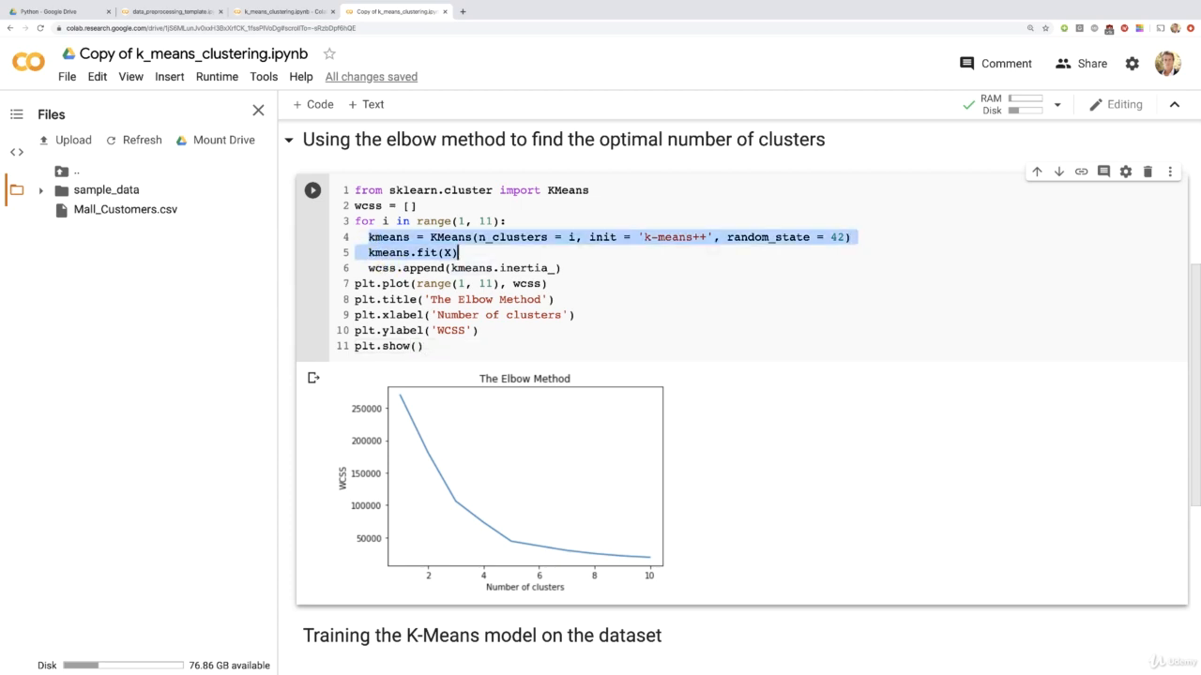
click(394, 243)
scroll(425, 315, down, 5)
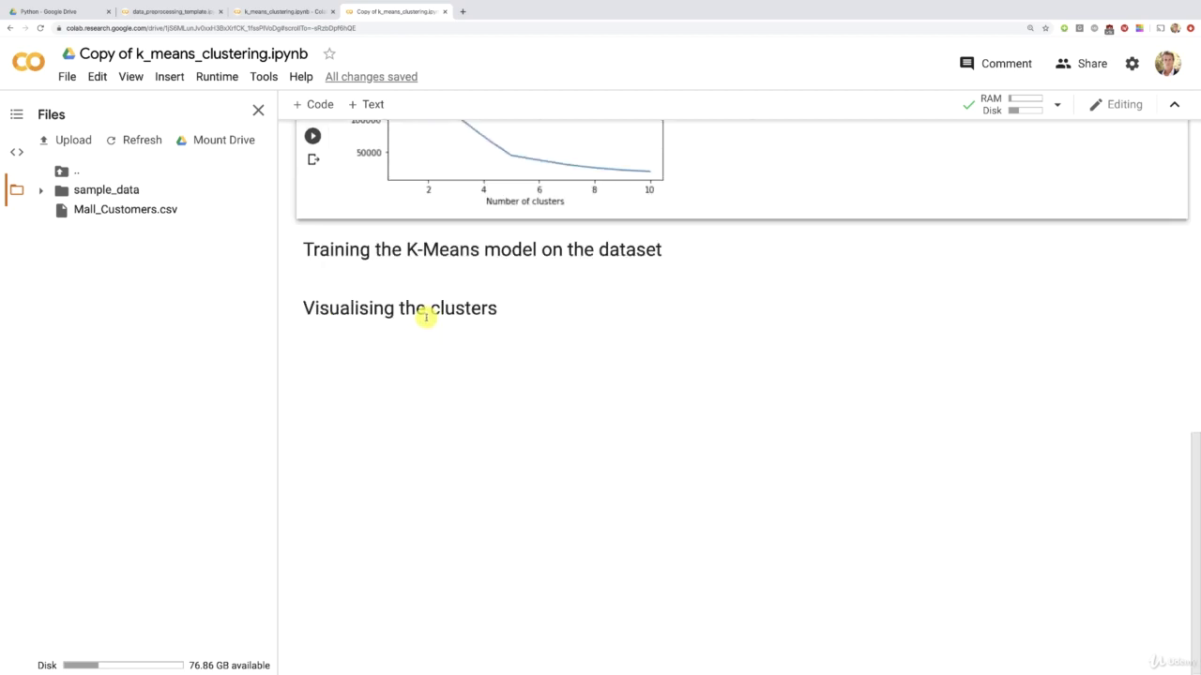
Paste them into a new code cell under the K-Means training heading and remove the fit line's indentation.
click(413, 248)
click(320, 104)
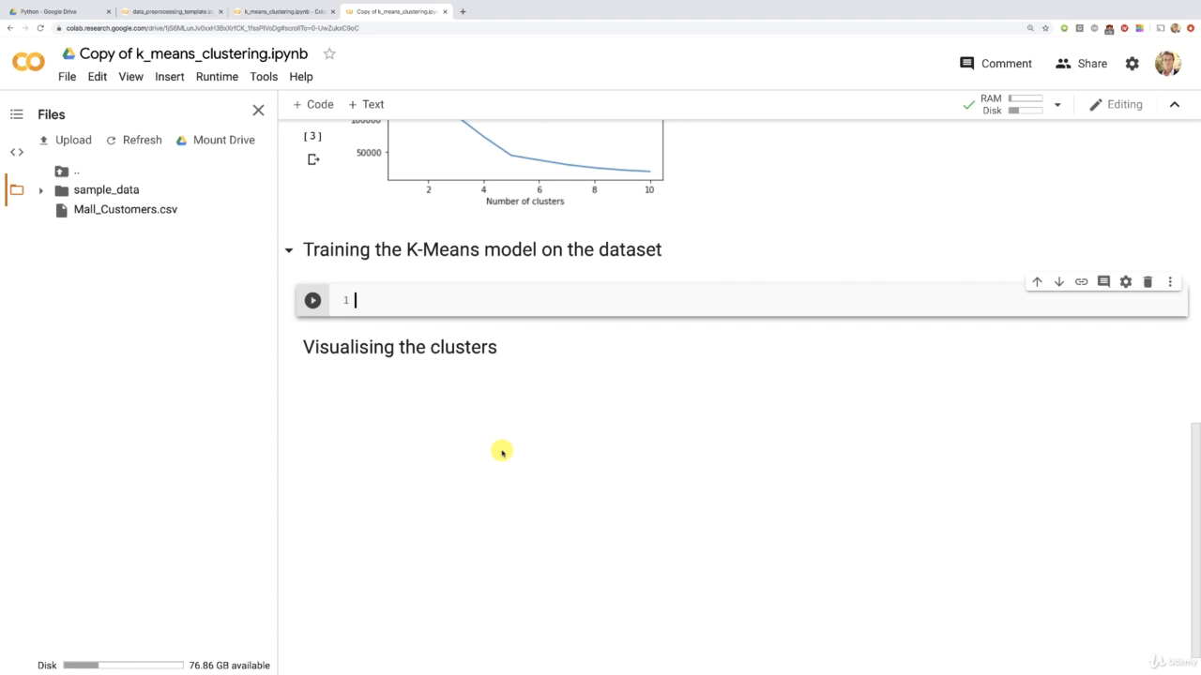
key(ctrl+v)
click(369, 315)
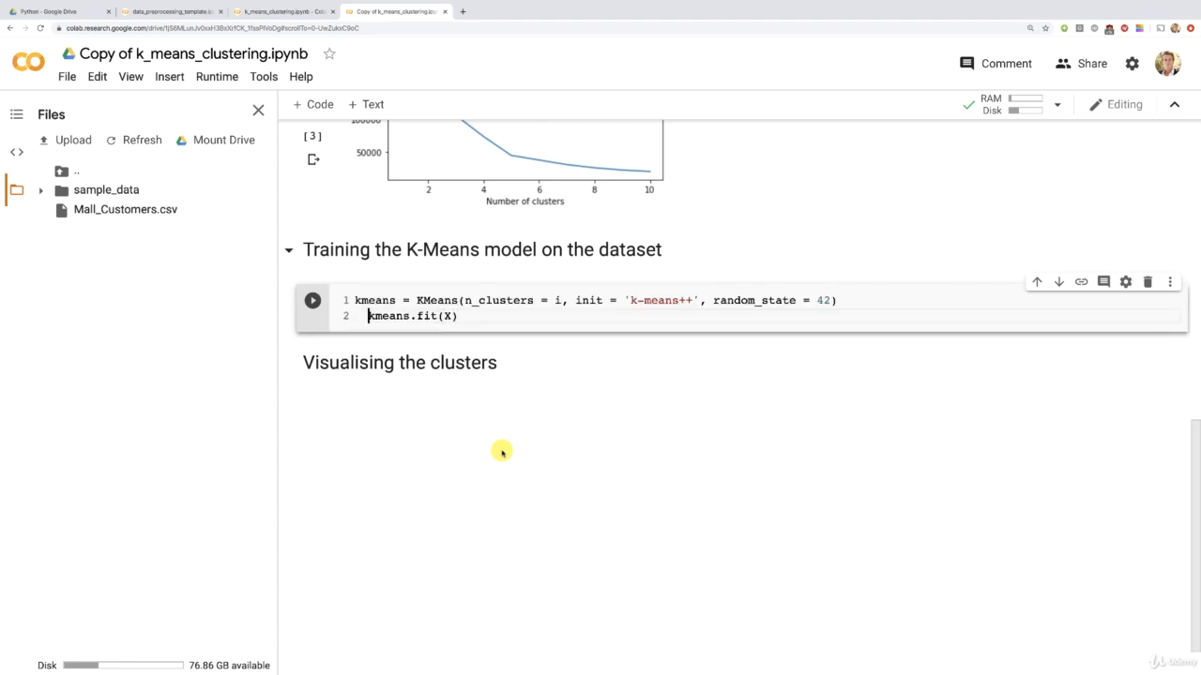
key(BackSpace)
key(BackSpace)
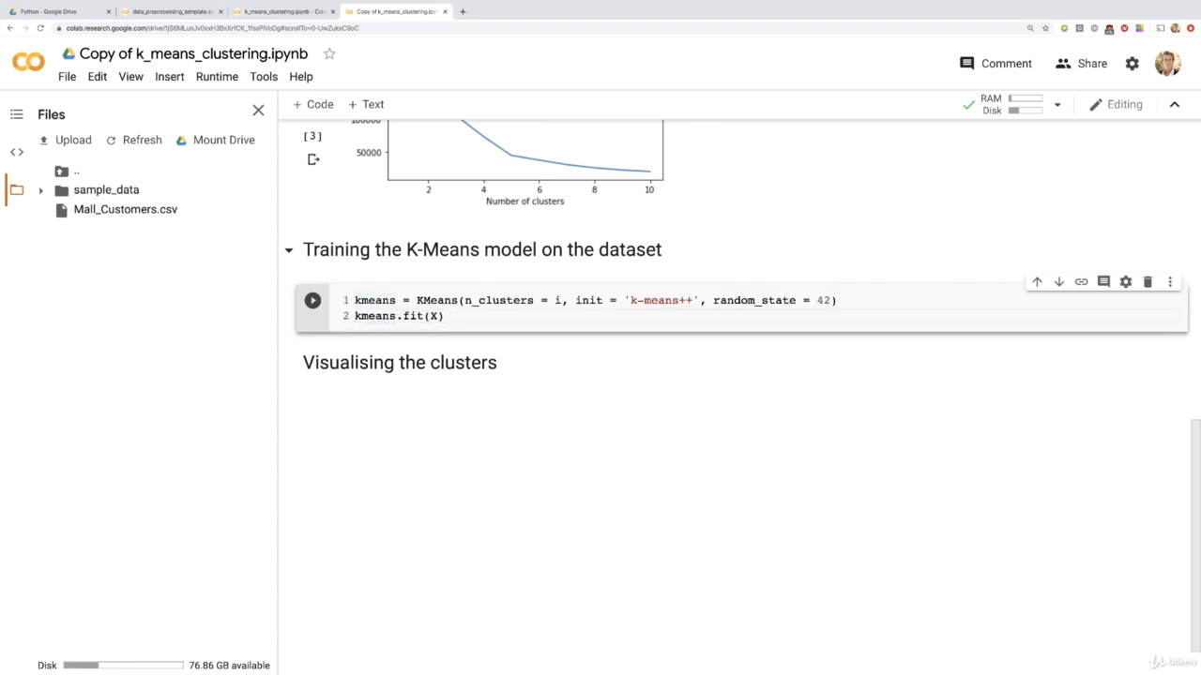
key(Up)
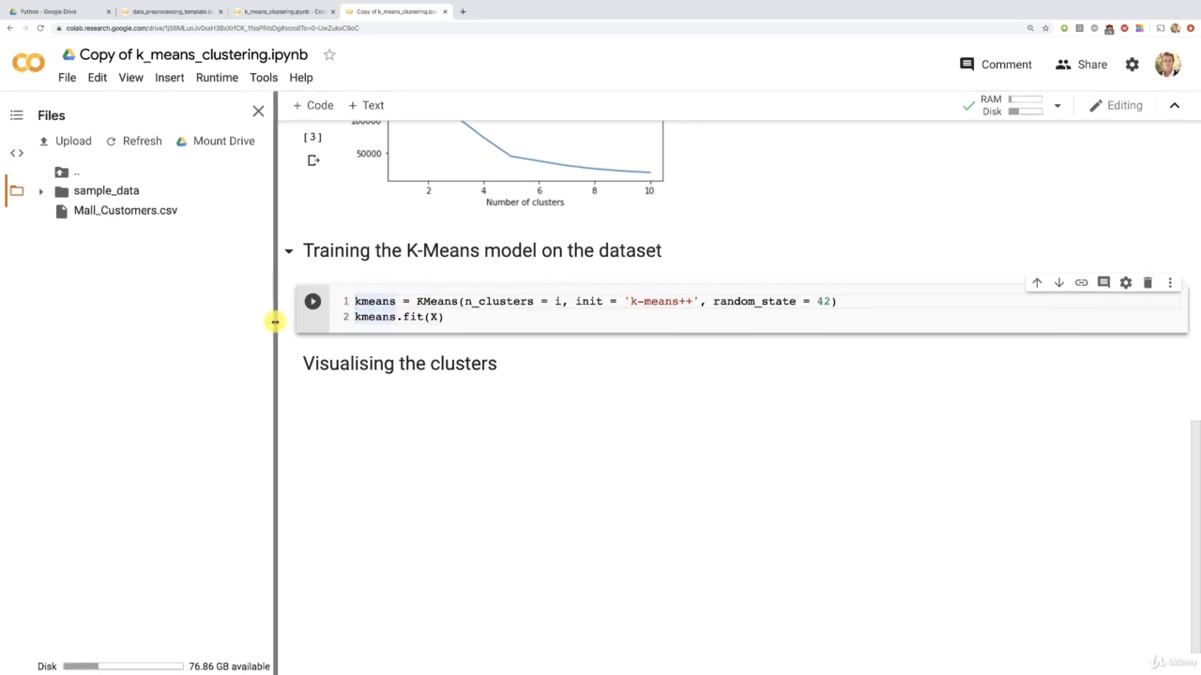
scroll(281, 322, up, 8)
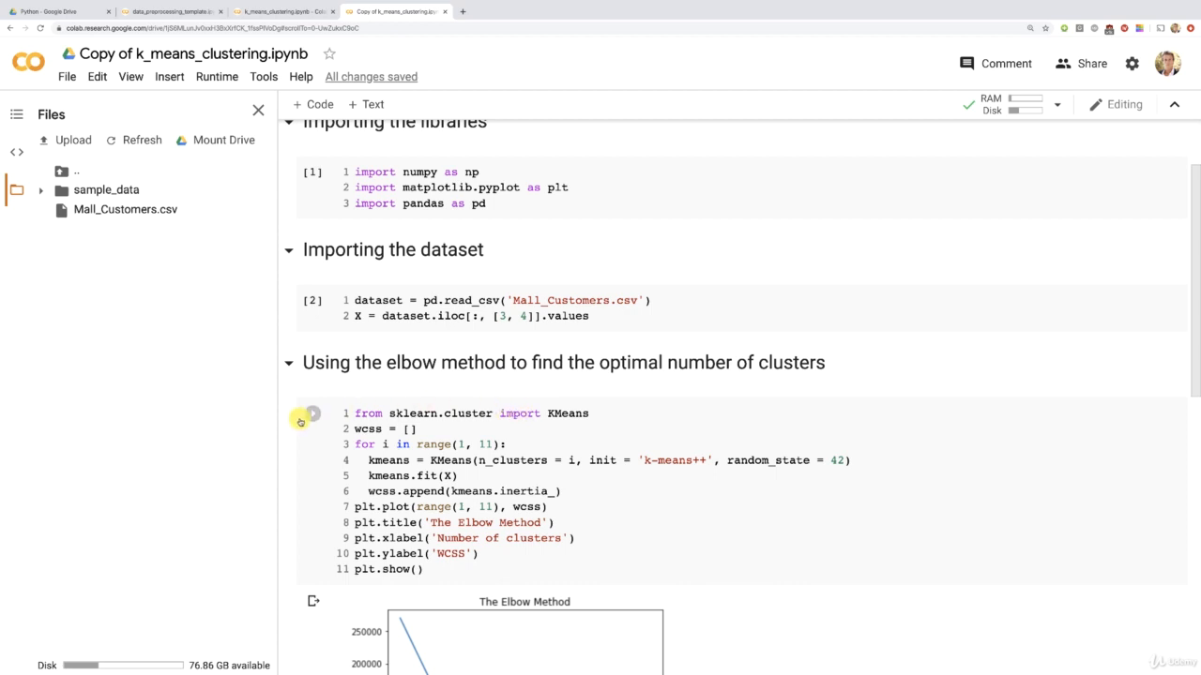
scroll(291, 430, down, 2)
scroll(291, 429, down, 3)
scroll(291, 429, down, 3)
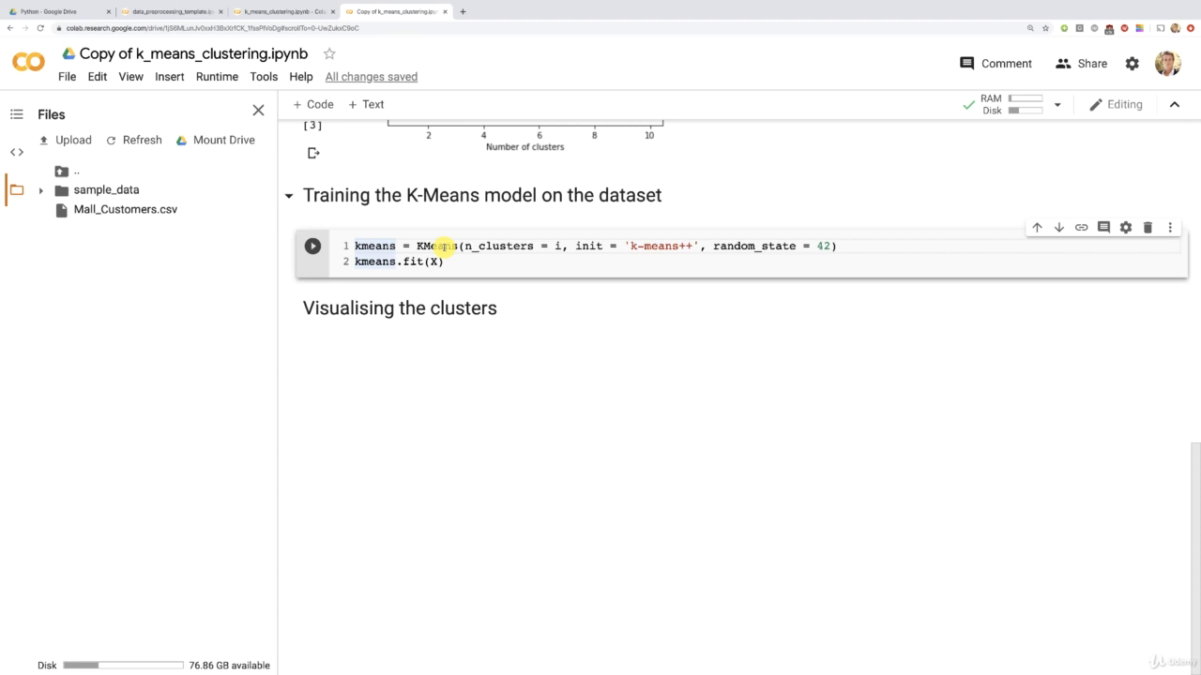
Replace the cluster count i with n_clusters = 5 in the training cell.
mouse_move(436, 246)
click(563, 246)
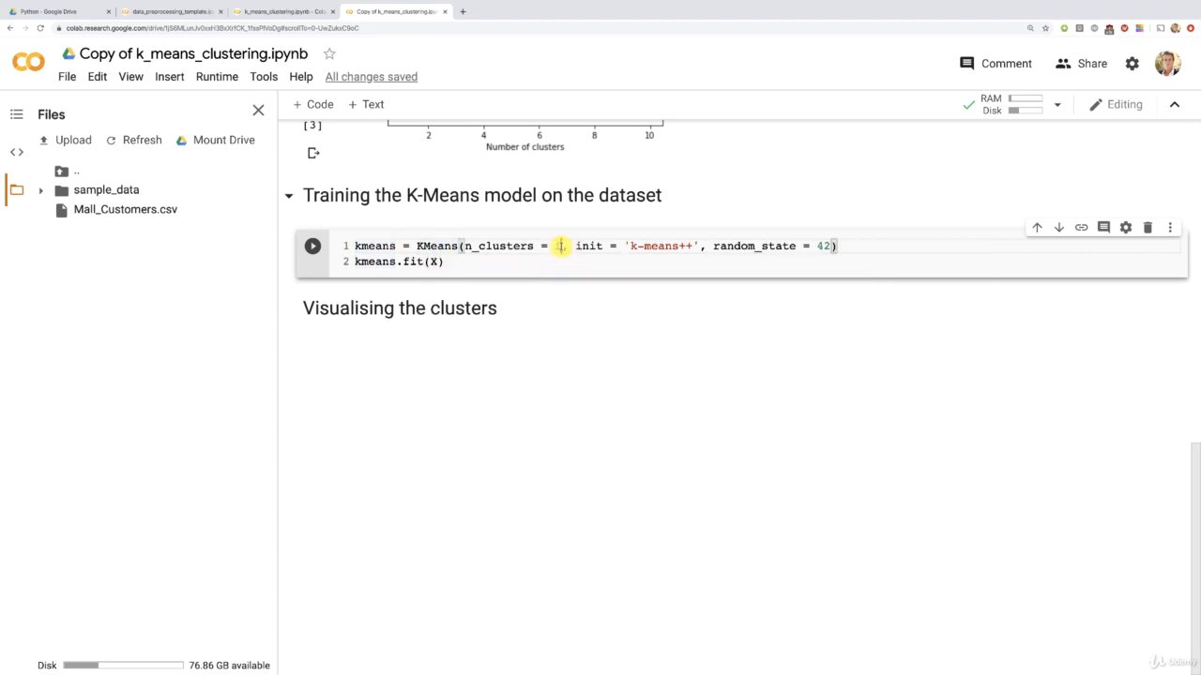
key(BackSpace)
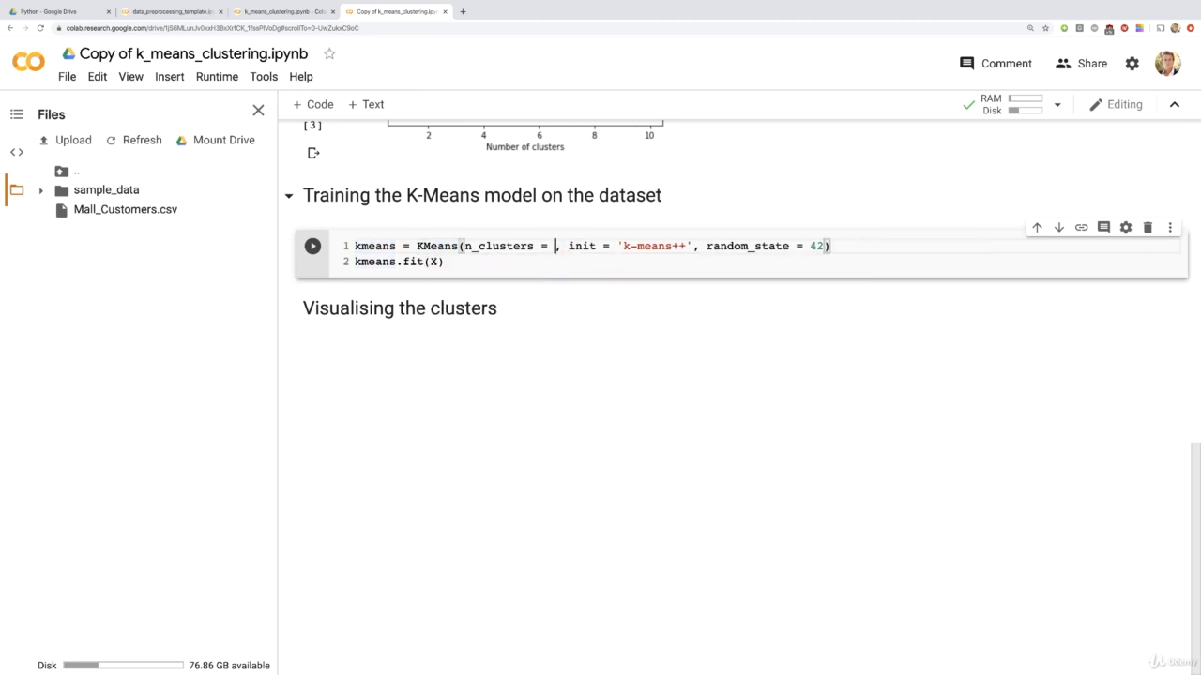
text(5)
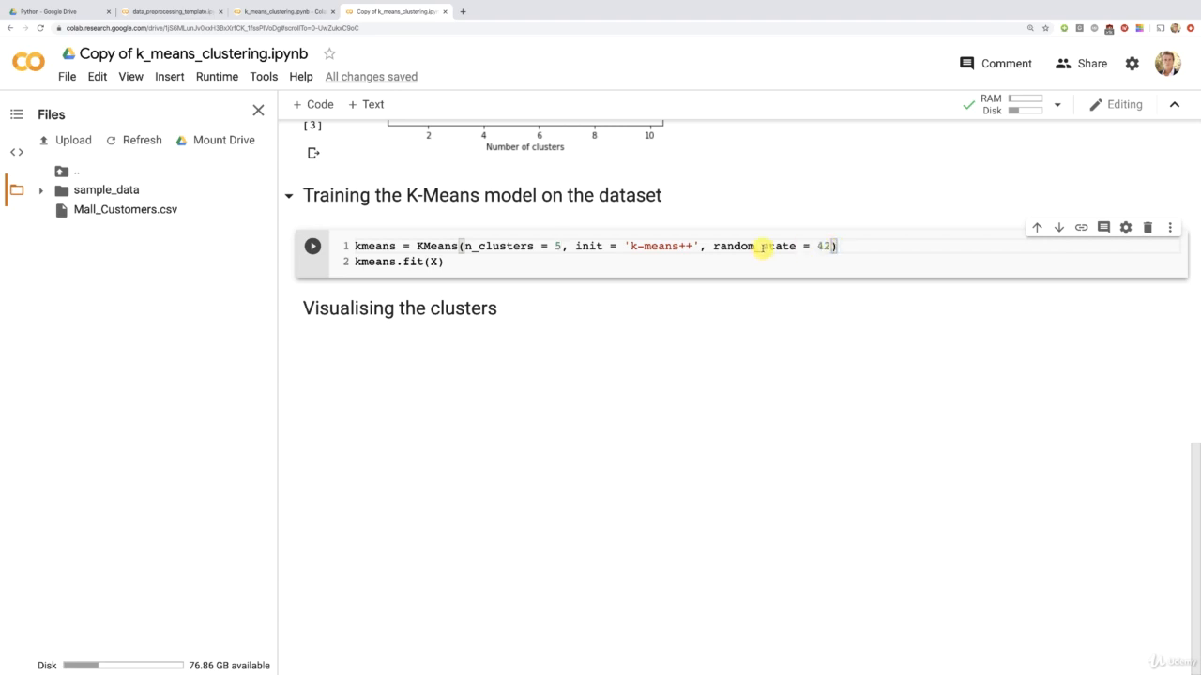
click(488, 267)
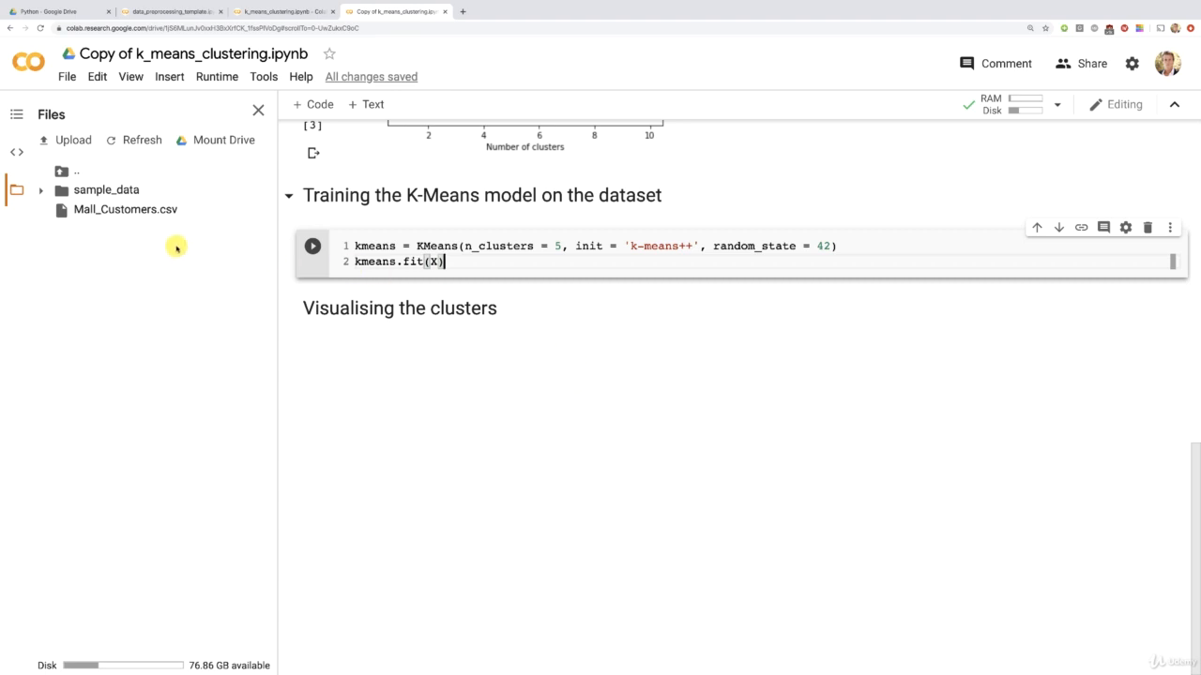
Preview Mall_Customers.csv beside the notebook and return the caret to the fit call.
double_click(126, 210)
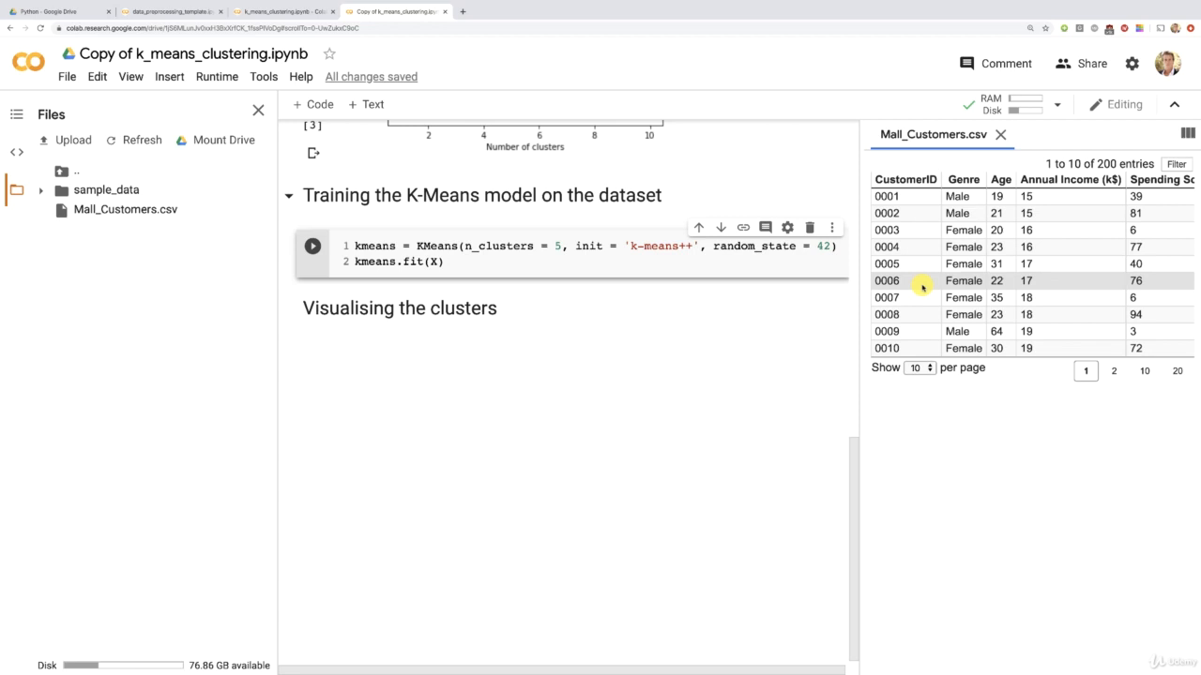
click(459, 261)
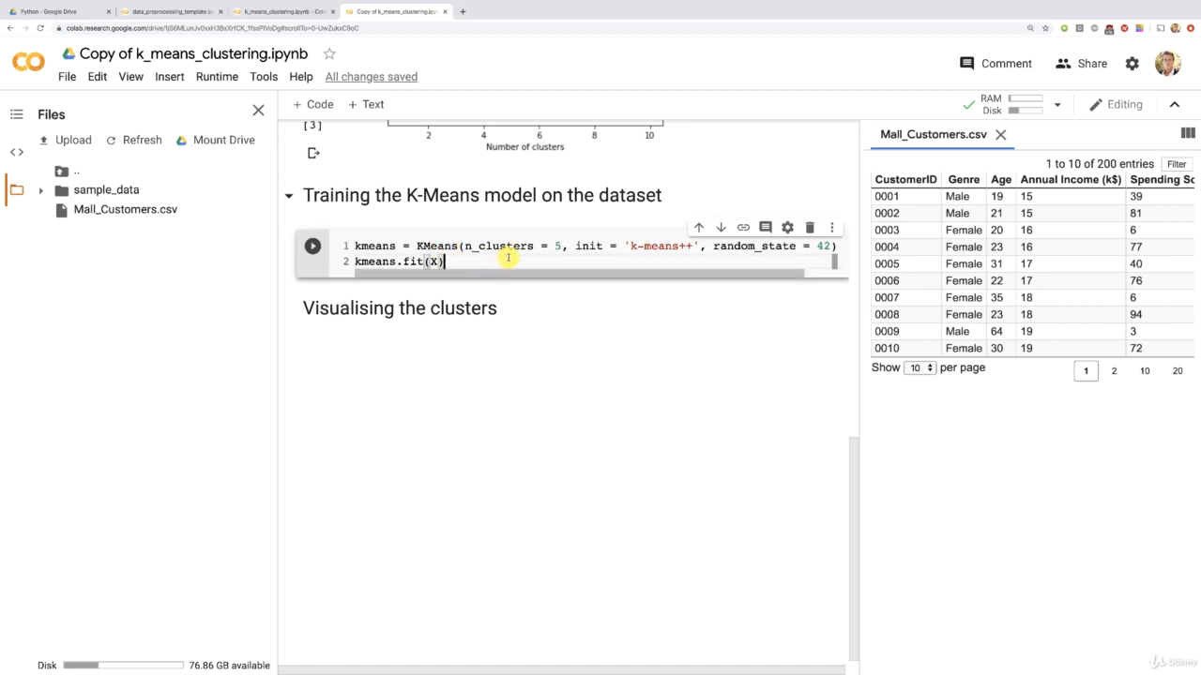
click(430, 260)
Change the second line to y_kmeans = kmeans.fit_predict(X) and save the notebook.
key(Left)
text(_predict)
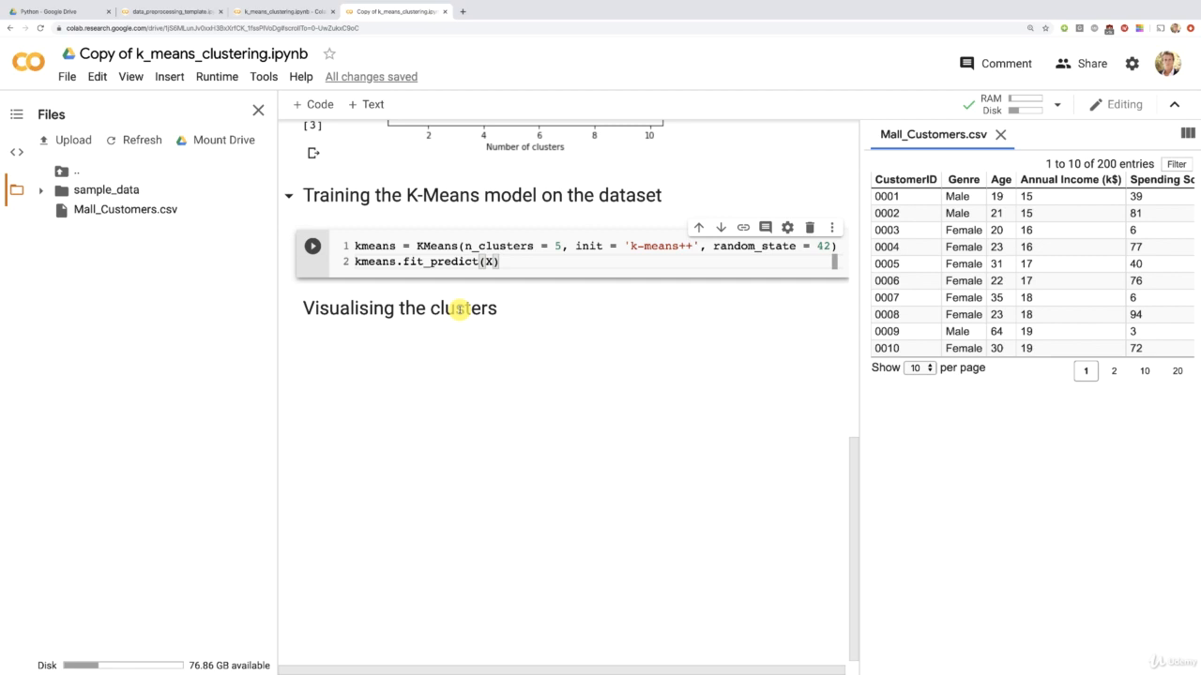
key(End)
key(Home)
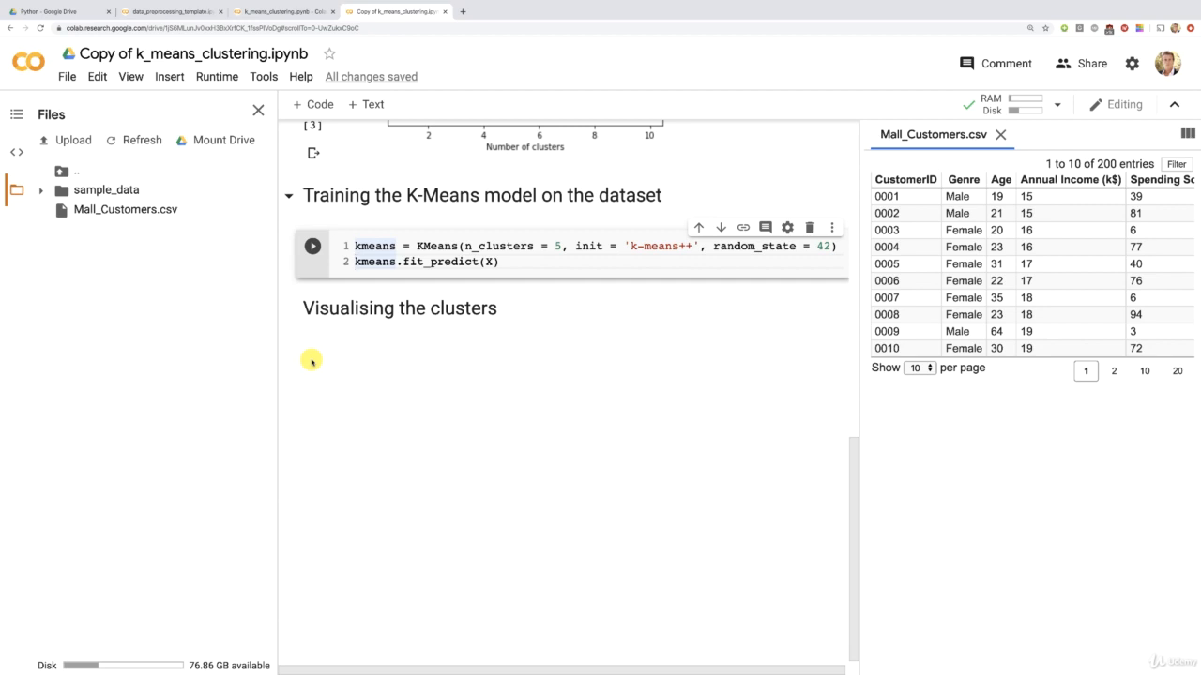
text(y)
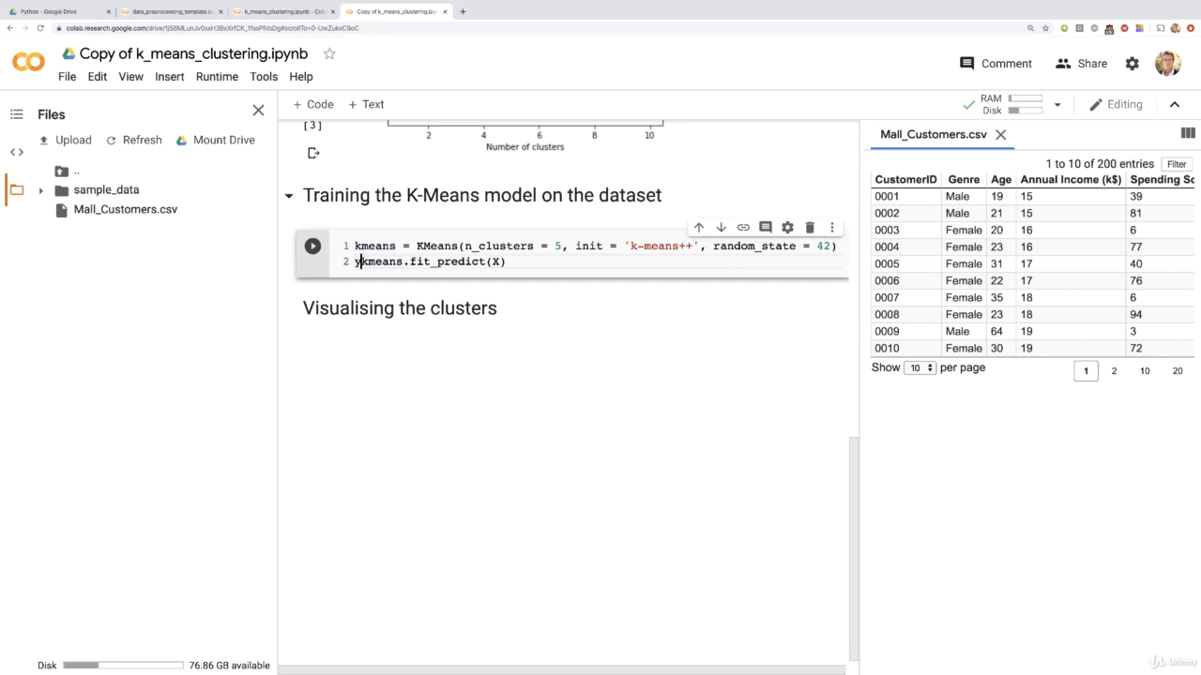
text(_kmeans)
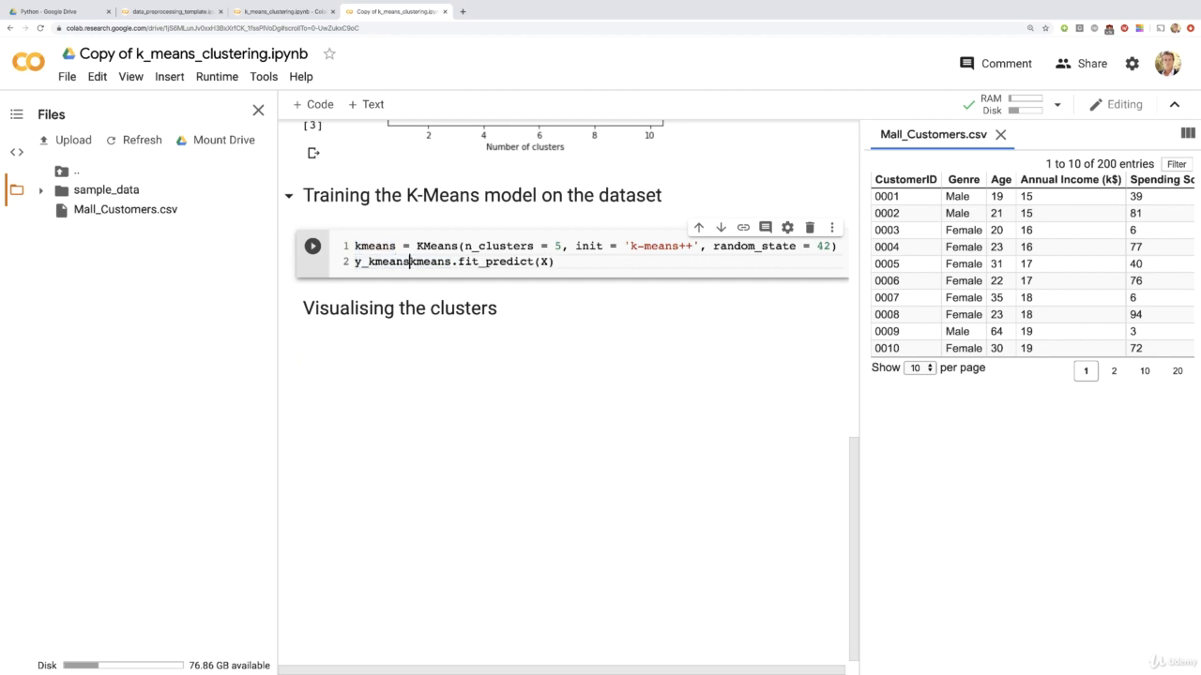
text( =)
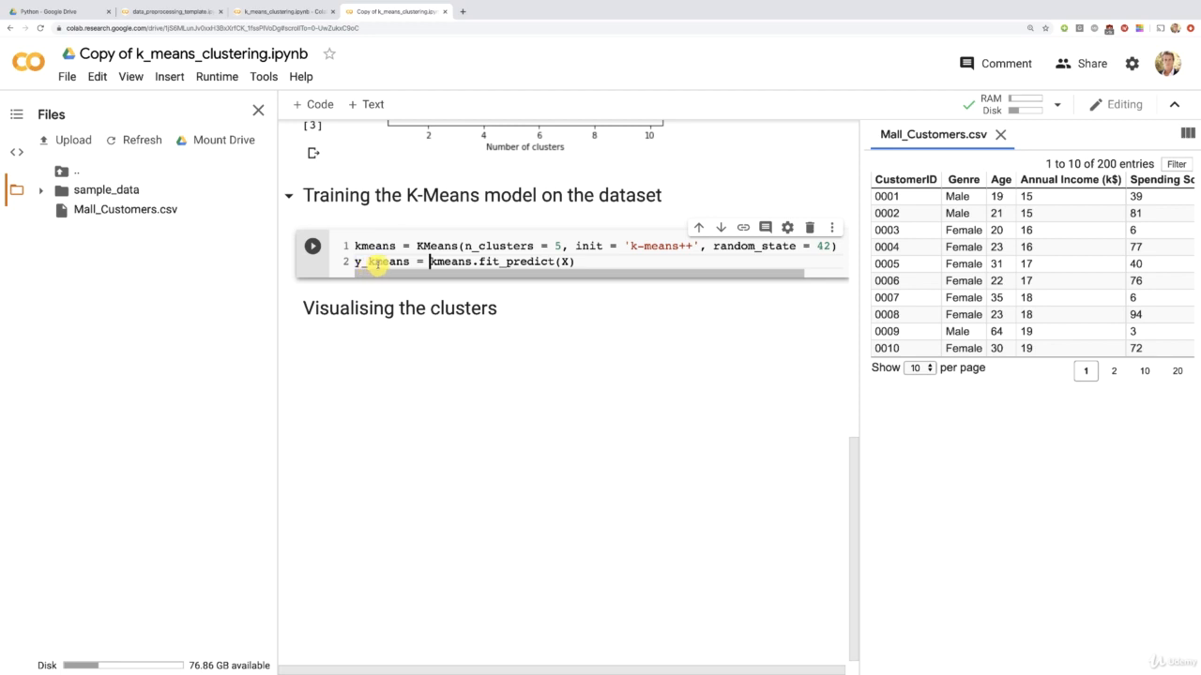
key(ctrl+s)
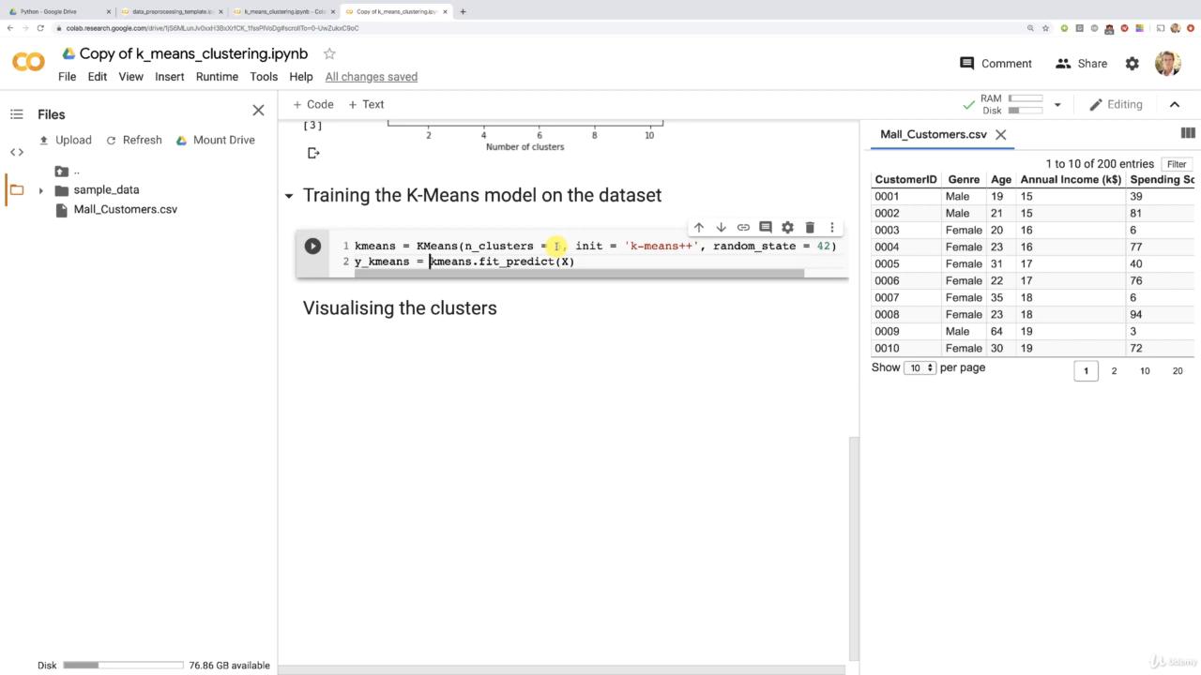
Run the training cell, then run a new cell with print(y_kmeans) to show the cluster labels.
click(313, 246)
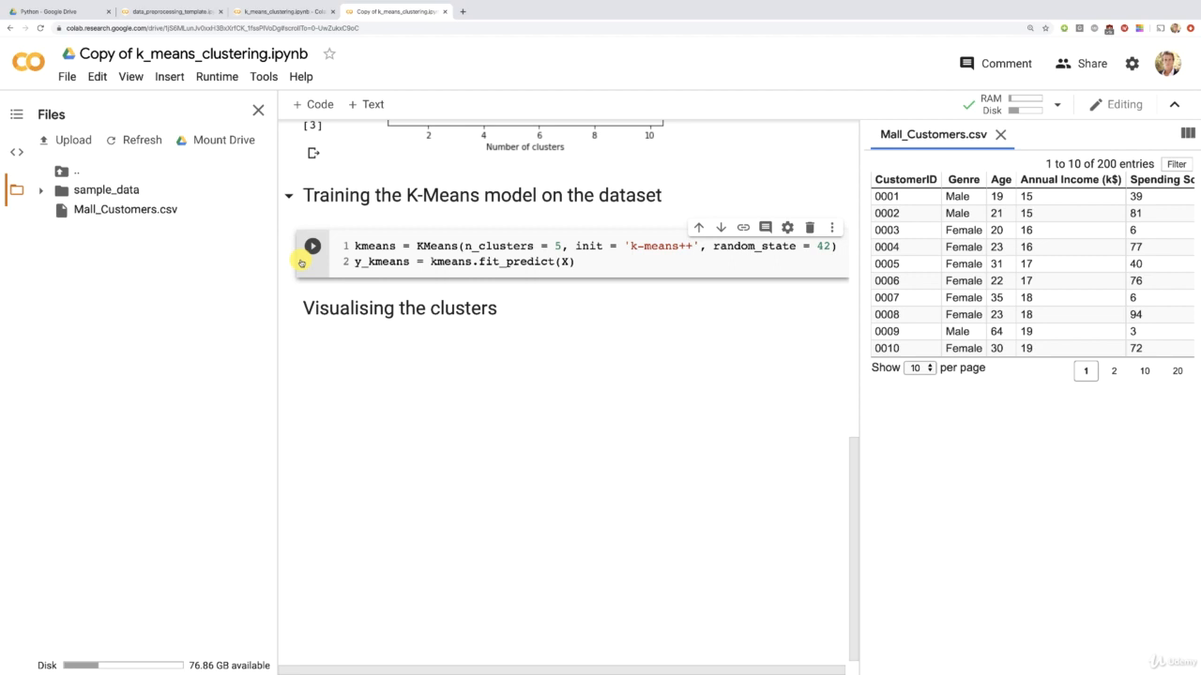
click(313, 104)
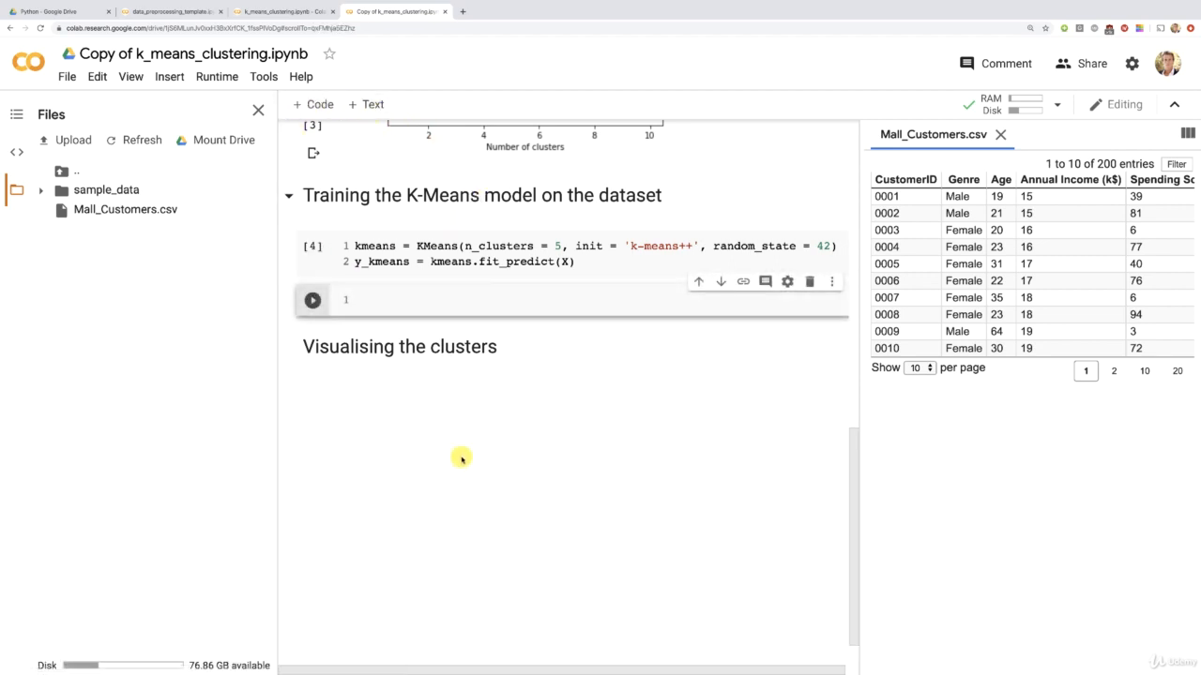
text(print()
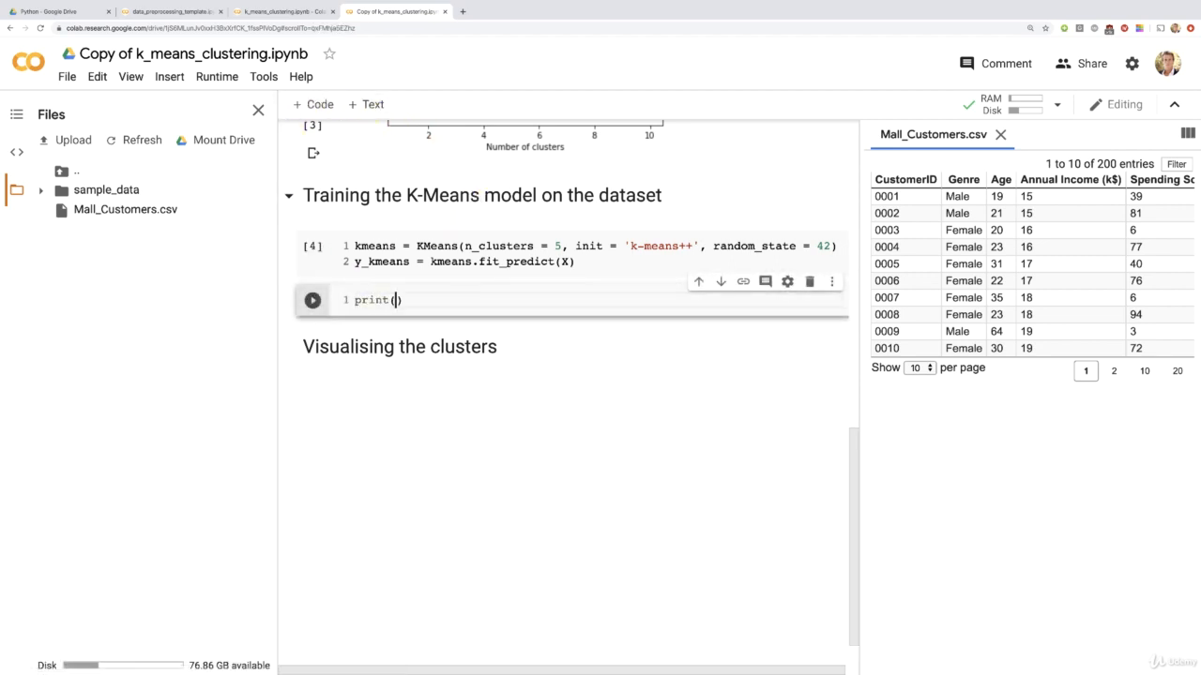
text(y)
text(_kme)
text(ans)
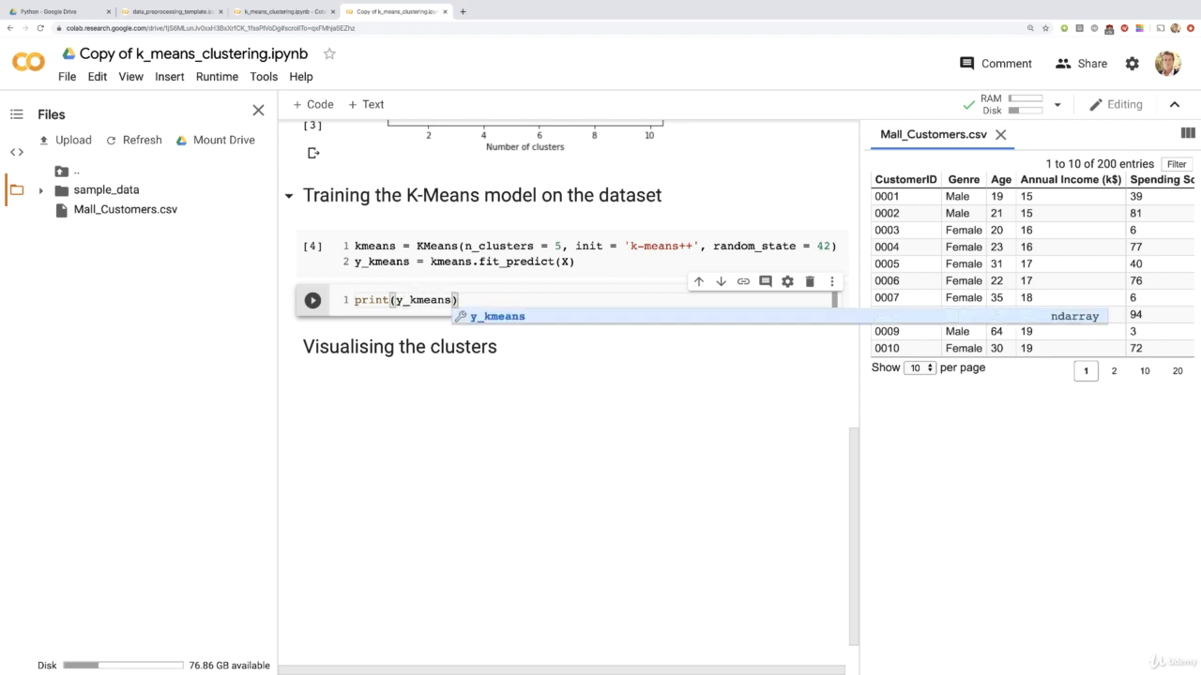
click(313, 301)
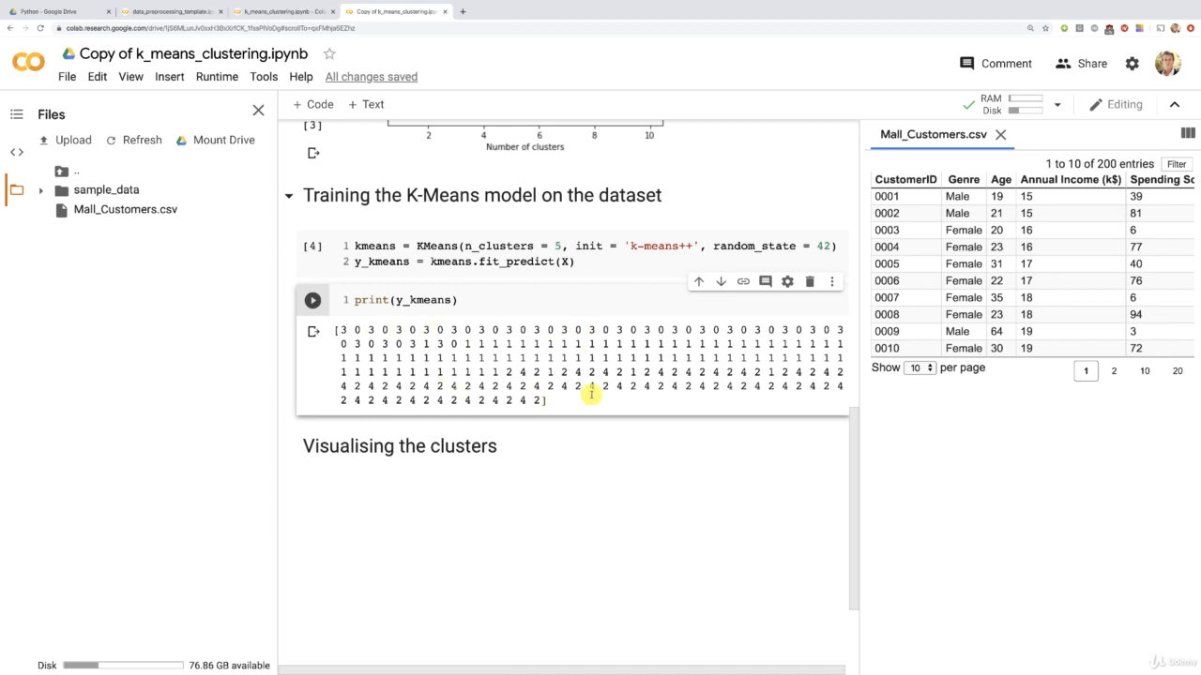
Show 100 customer rows per page, go to page 2, and select the Visualising the clusters section.
click(919, 367)
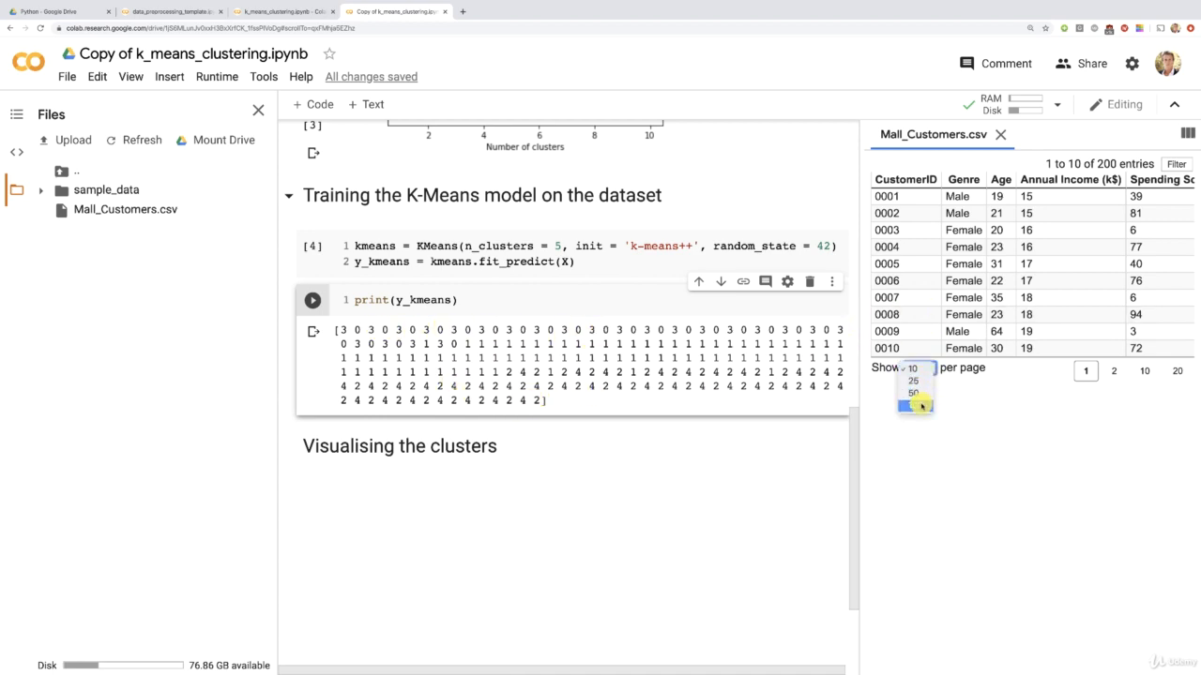
click(922, 405)
scroll(962, 397, down, 10)
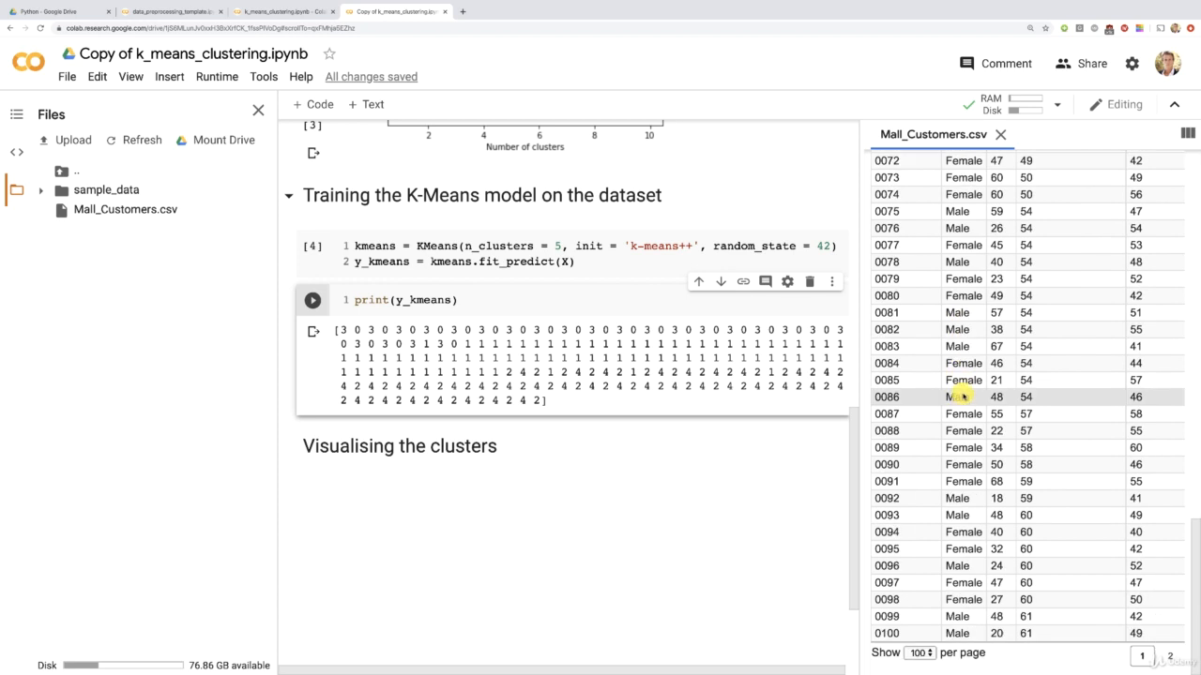
click(1169, 655)
scroll(1125, 562, down, 10)
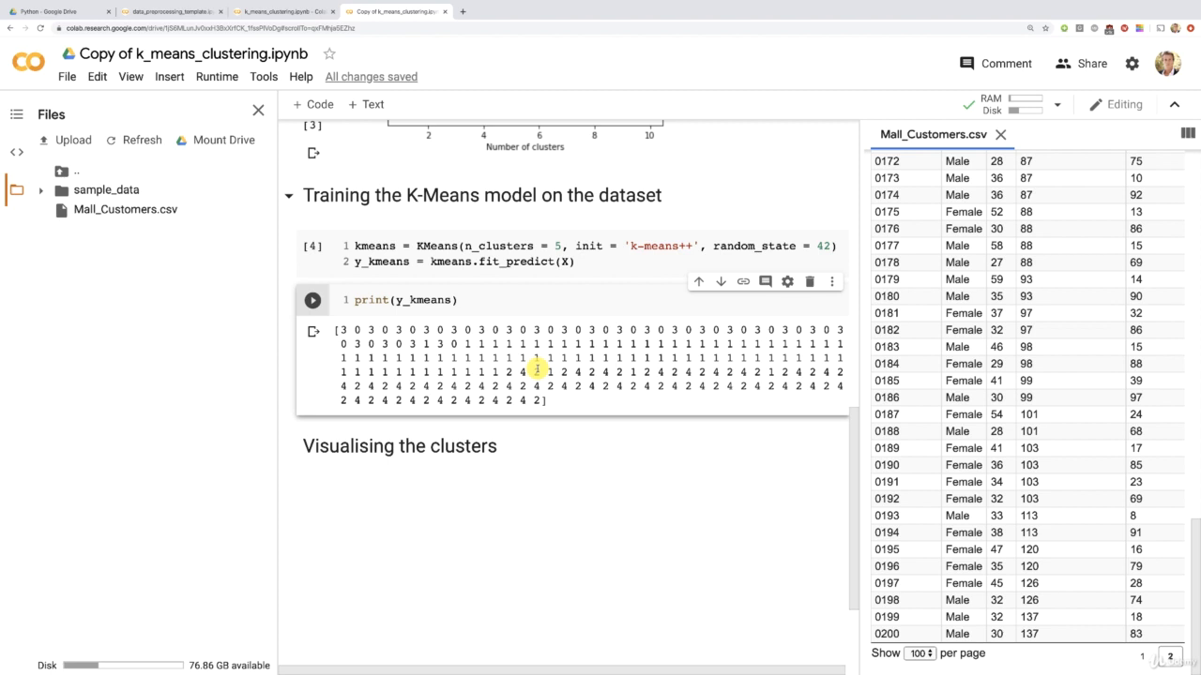
click(402, 451)
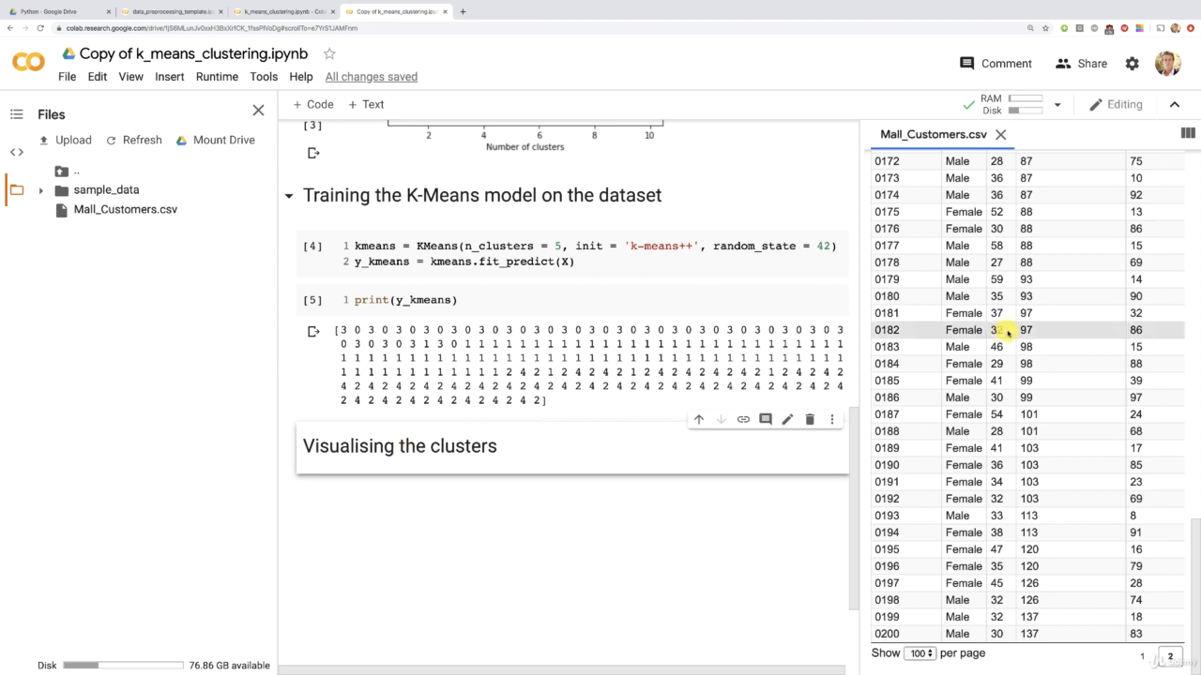
scroll(1068, 328, up, 10)
scroll(1067, 281, up, 5)
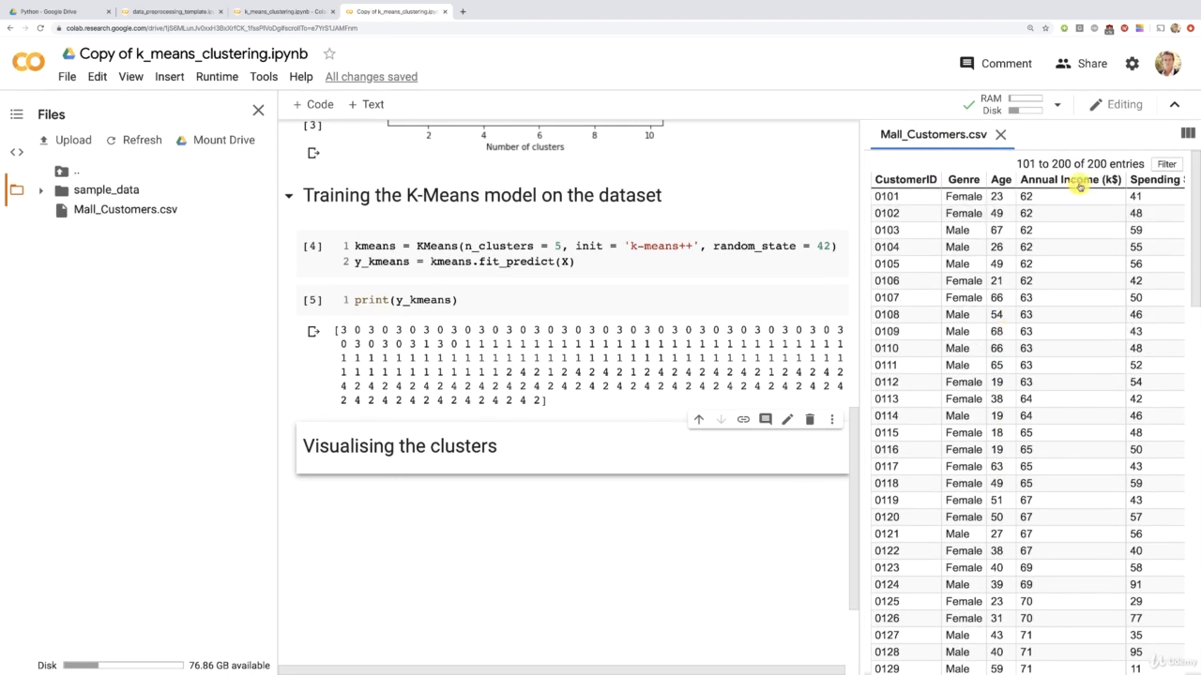
scroll(1079, 186, right, 3)
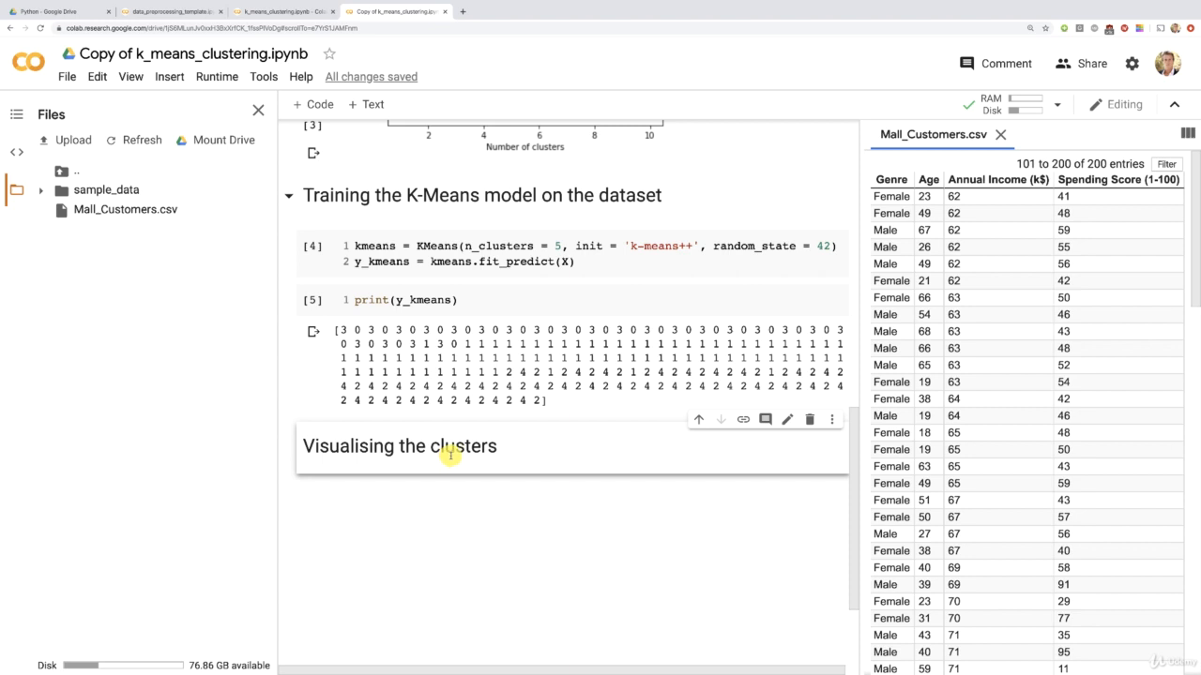
scroll(451, 456, down, 1)
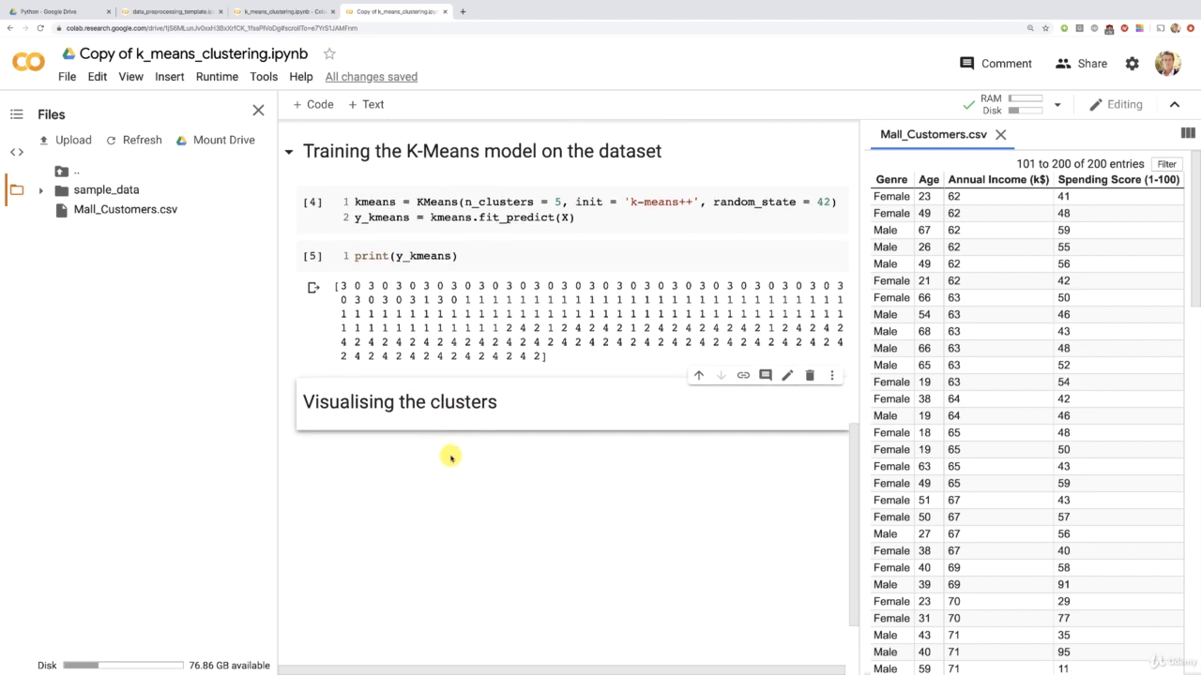